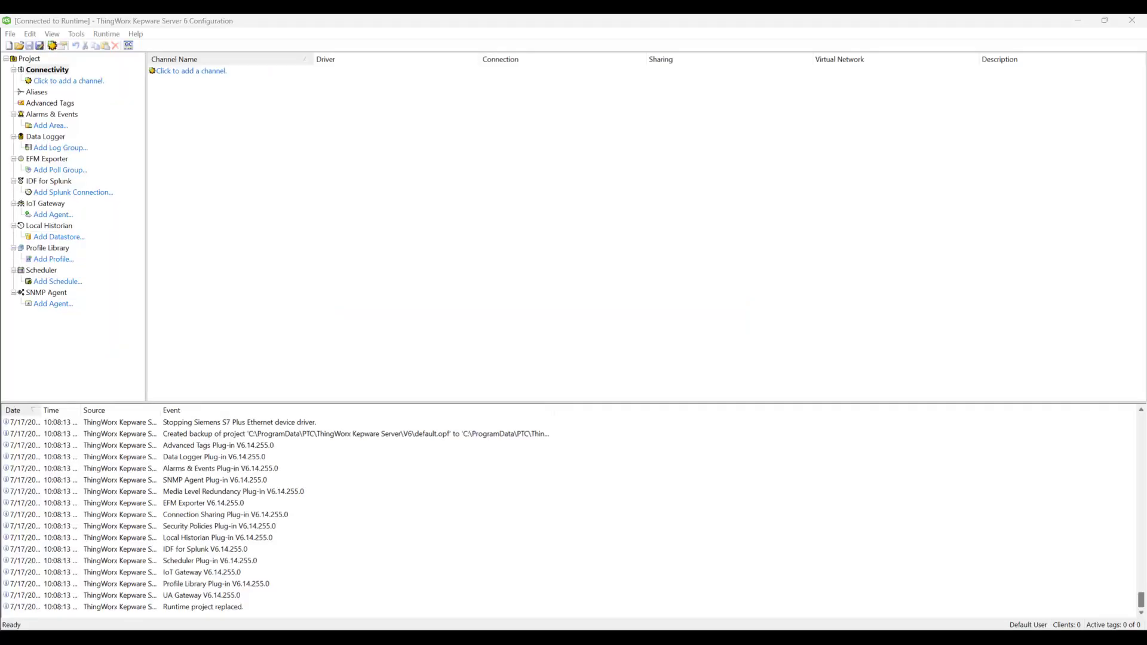
- Add a Siemens S7 Plus Ethernet channel named 'Demo Device', keeping the default channel settings
{"action": "key", "text": "Return"}
{"action": "key", "text": "alt+Down"}
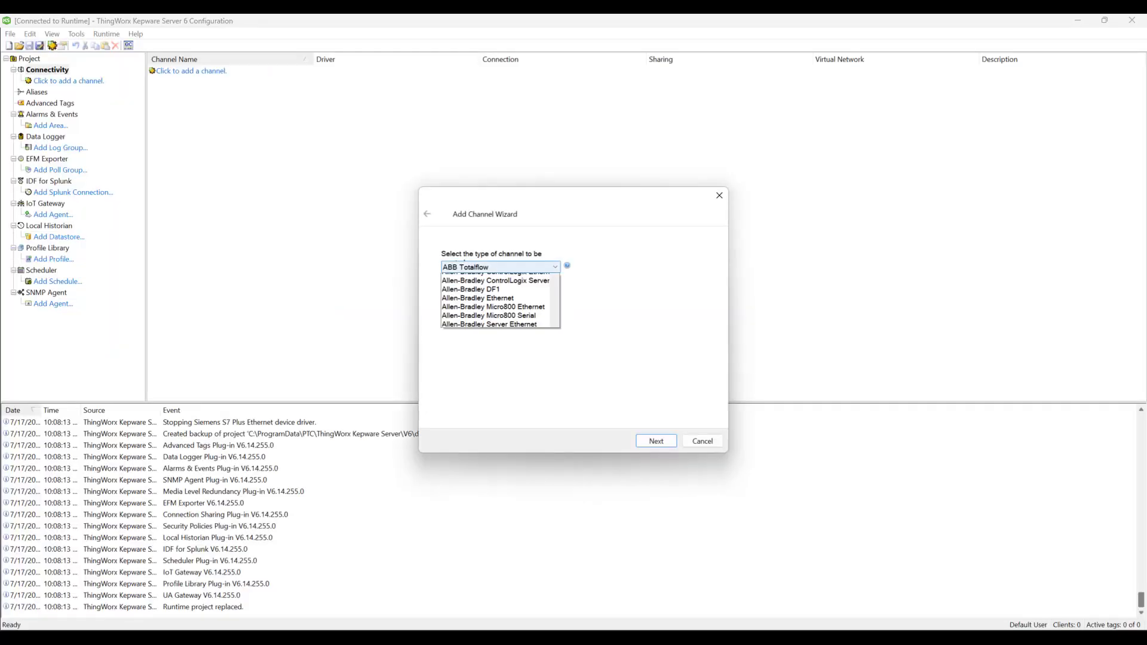
{"action": "type", "text": "Siemens S5 (3964R"}
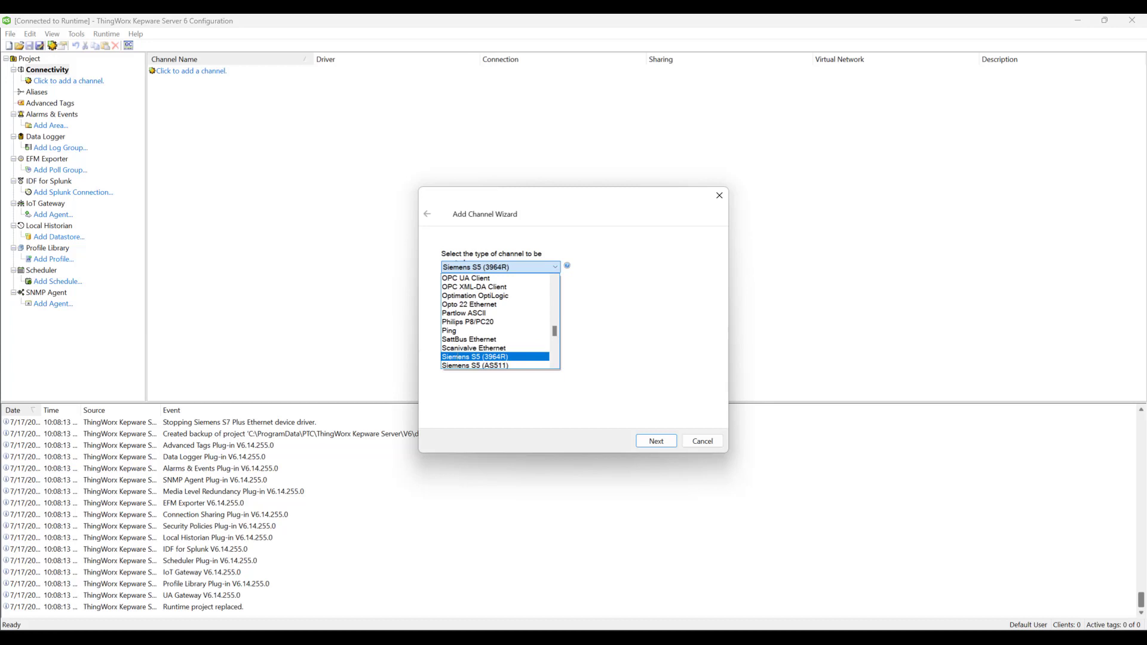
{"action": "key", "text": "Down"}
{"action": "key", "text": "Down"}
{"action": "key", "text": "Down"}
{"action": "key", "text": "Return"}
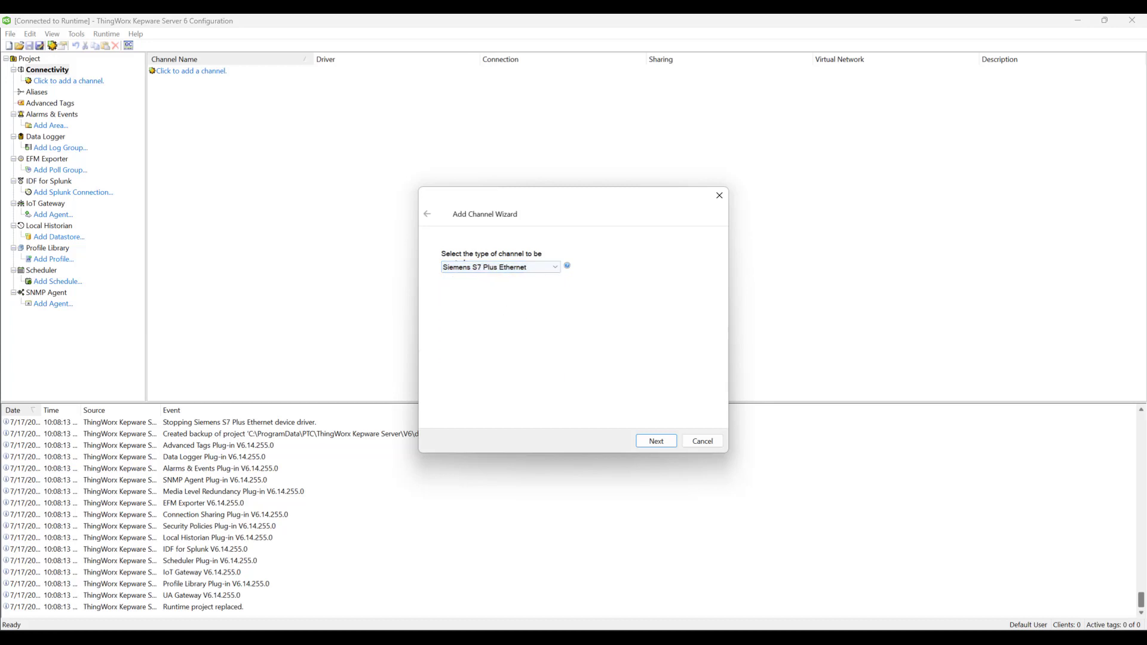
{"action": "key", "text": "Return"}
{"action": "type", "text": "D"}
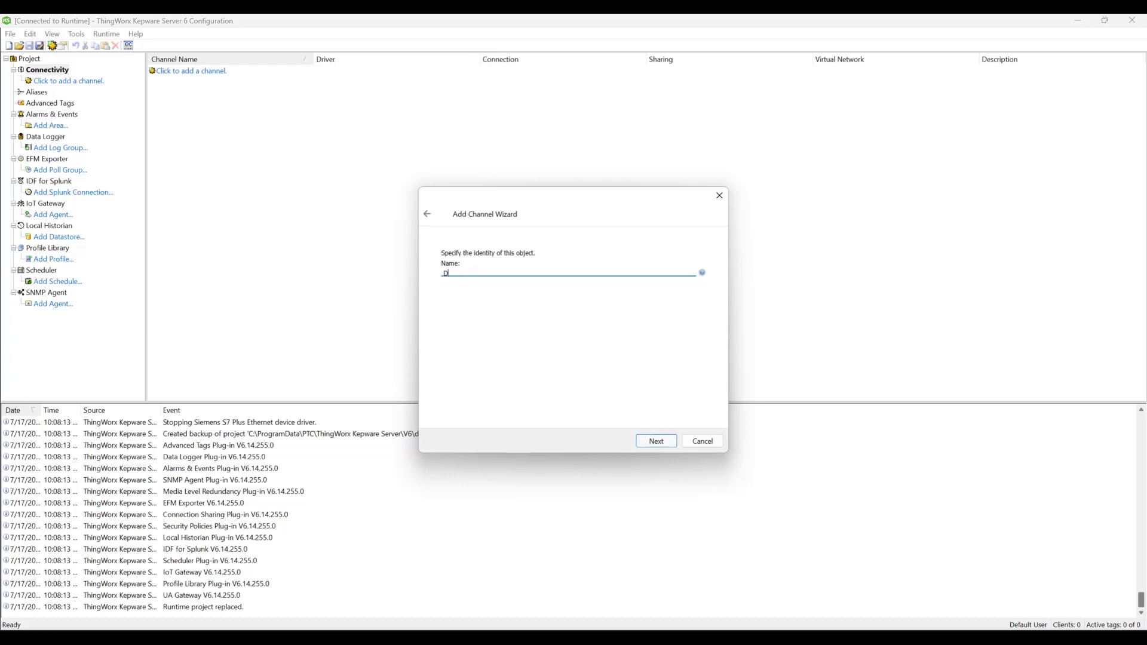
{"action": "type", "text": "emo Device"}
{"action": "key", "text": "Return"}
{"action": "key", "text": "Return"}
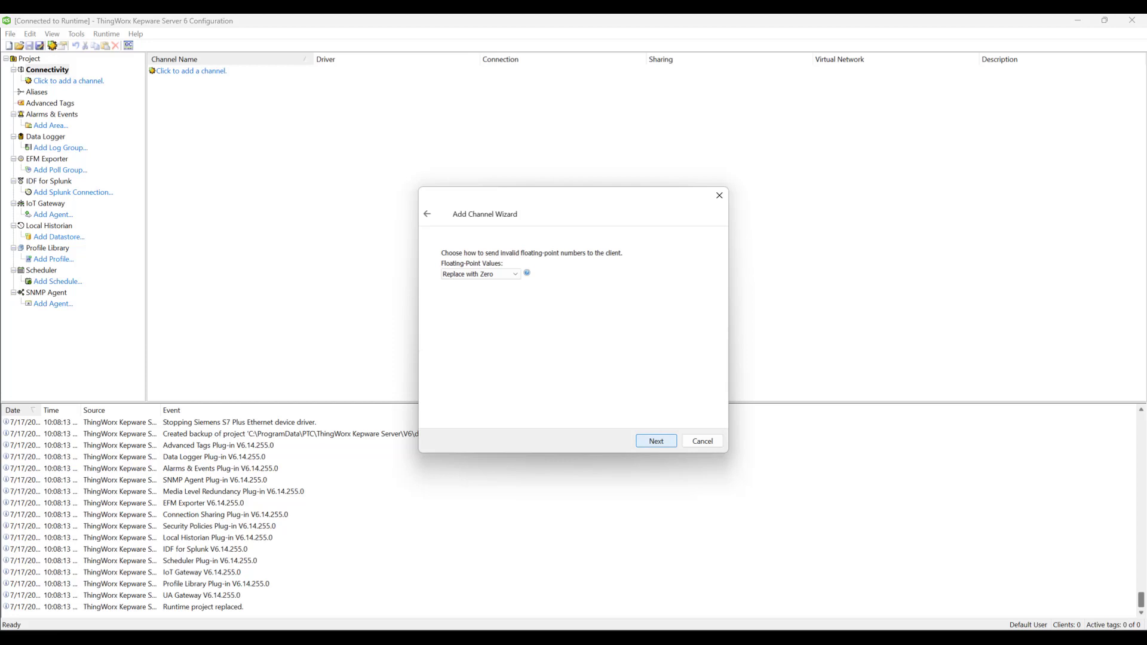
{"action": "key", "text": "Return"}
{"action": "key", "text": "Return"}
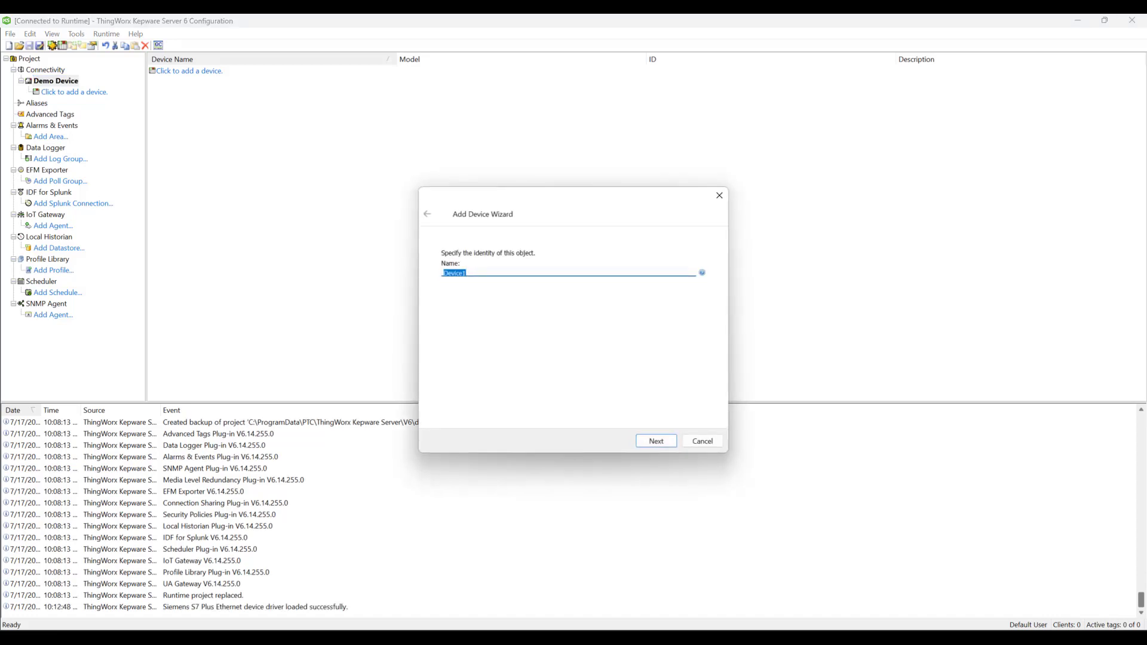
- Define Device1 with ID 10.10.114.61 using default timings, then scroll the summary to Security
{"action": "key", "text": "Return"}
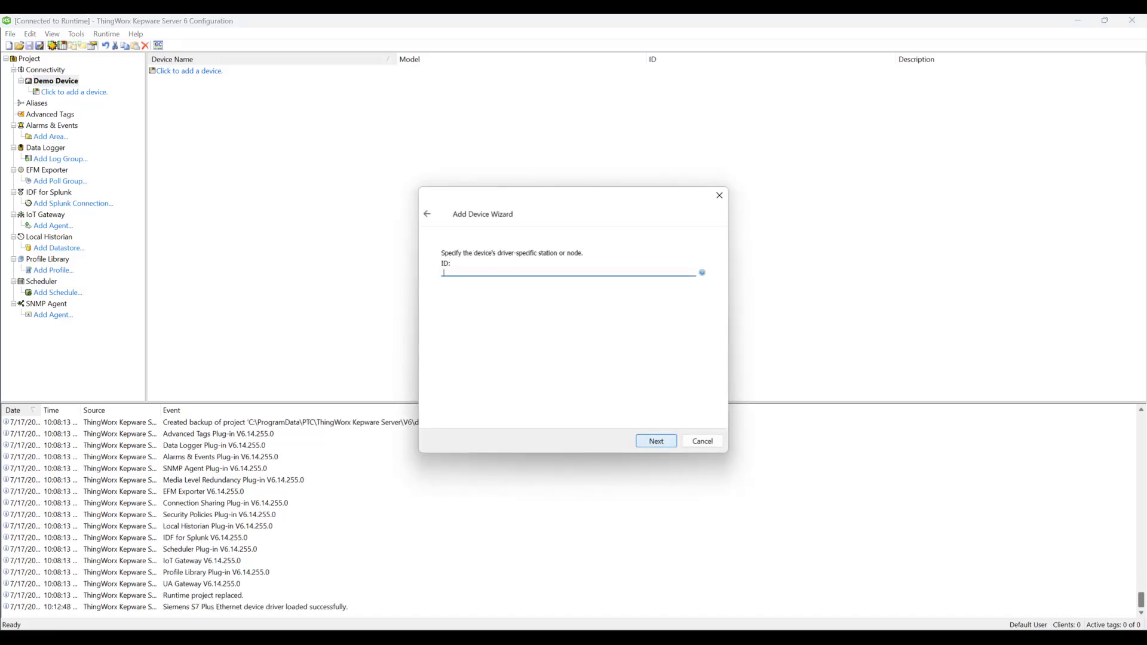
{"action": "type", "text": "10.10.114.61"}
{"action": "key", "text": "Return"}
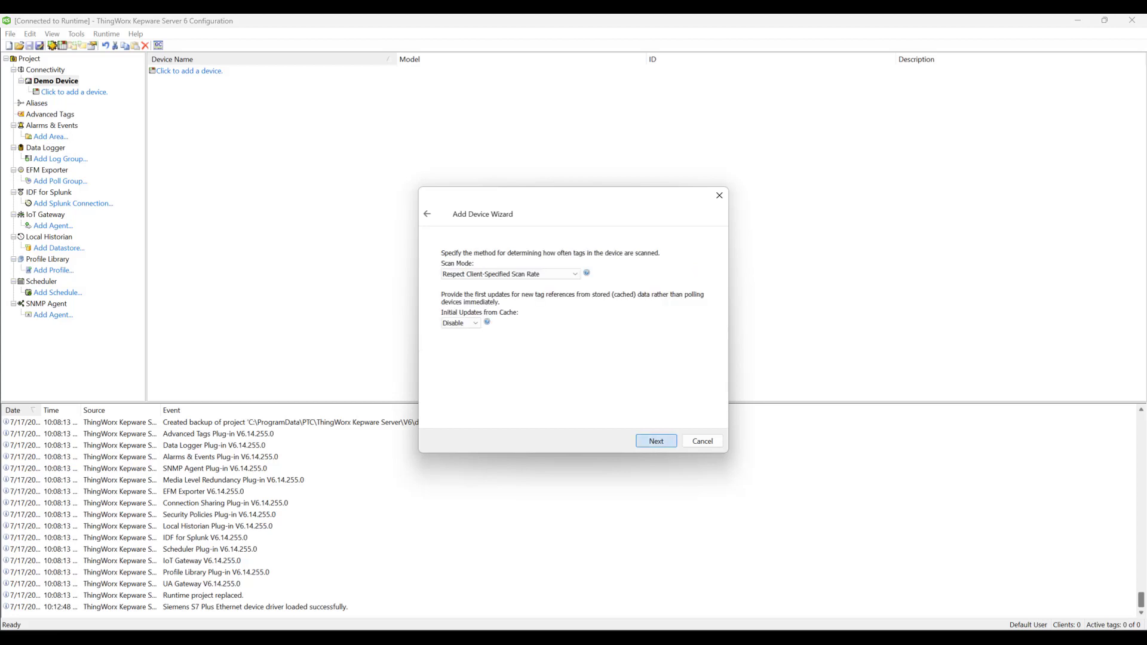
{"action": "key", "text": "Return"}
{"action": "key", "text": "Return"}
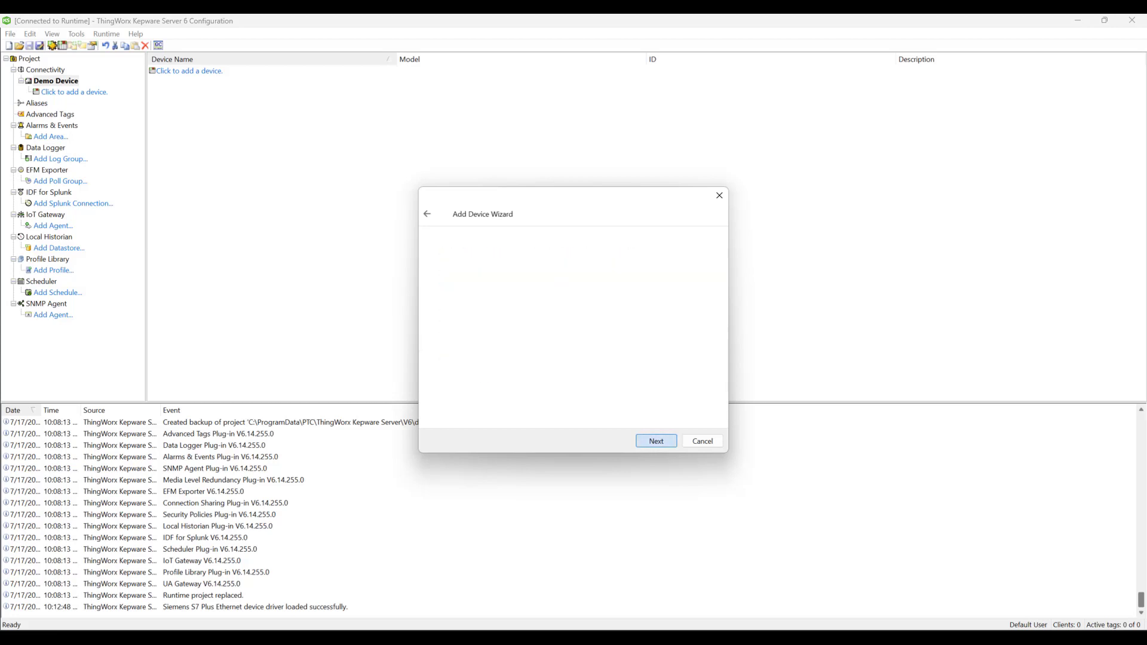
{"action": "key", "text": "Return"}
{"action": "key", "text": "Return"}
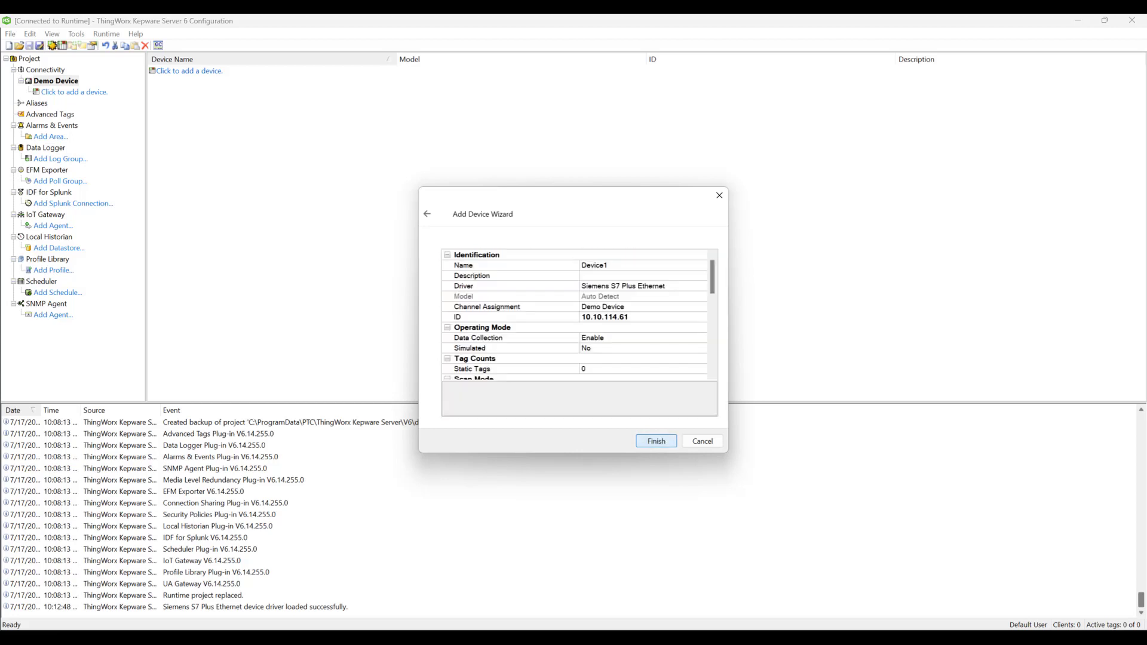
{"action": "scroll", "coordinate": [569, 315], "scroll_direction": "down", "scroll_amount": 8}
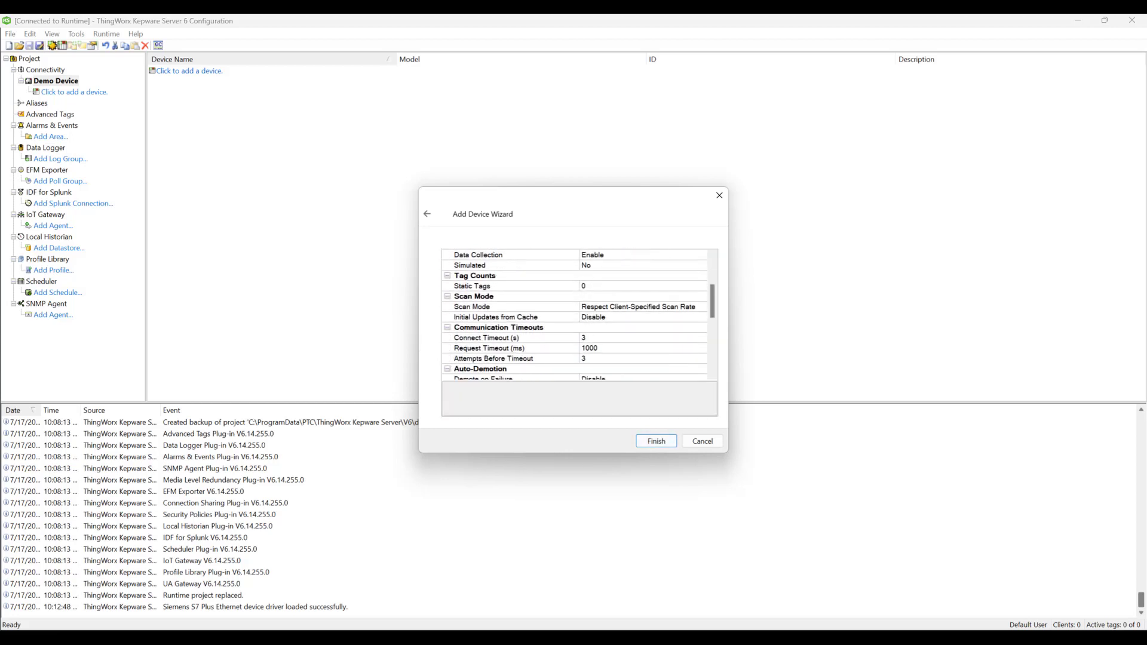
{"action": "scroll", "coordinate": [569, 315], "scroll_direction": "down", "scroll_amount": 3}
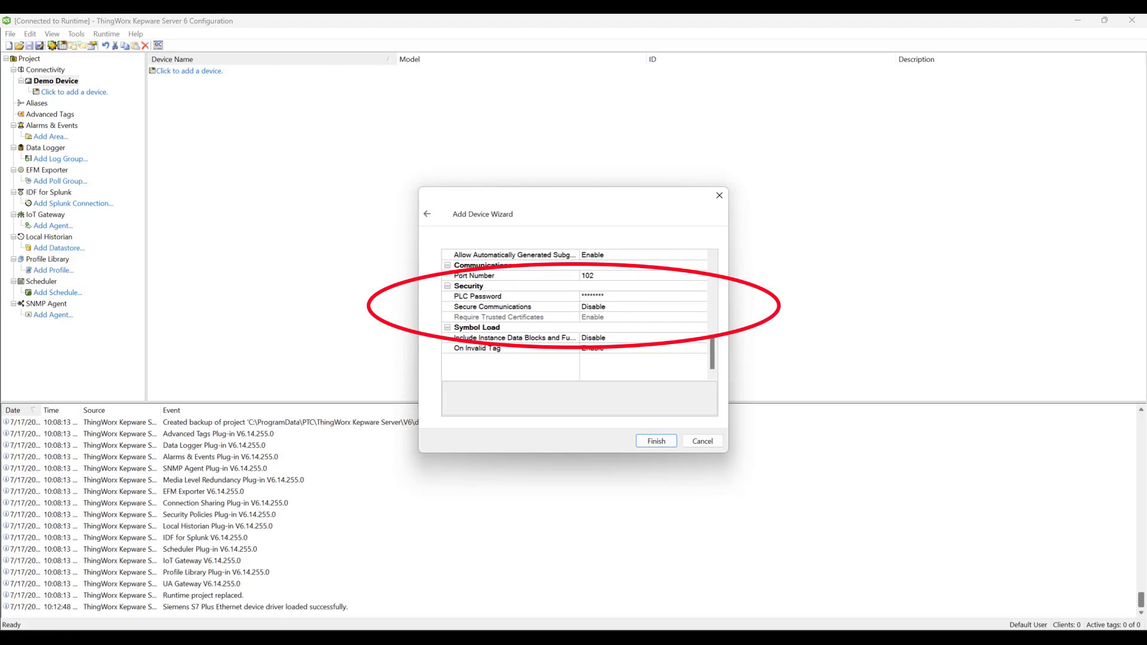
- Set Secure Communications to Enable so Require Trusted Certificates becomes Enable
{"action": "left_click", "coordinate": [642, 306]}
{"action": "left_click", "coordinate": [702, 306]}
{"action": "key", "text": "Down"}
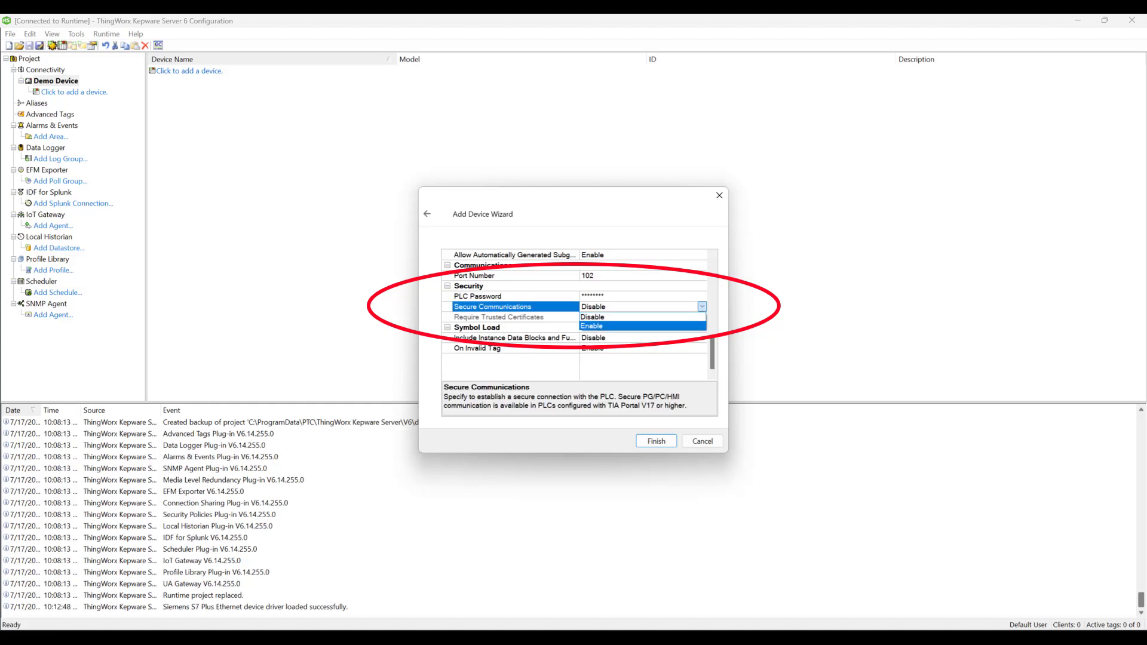
{"action": "key", "text": "Return"}
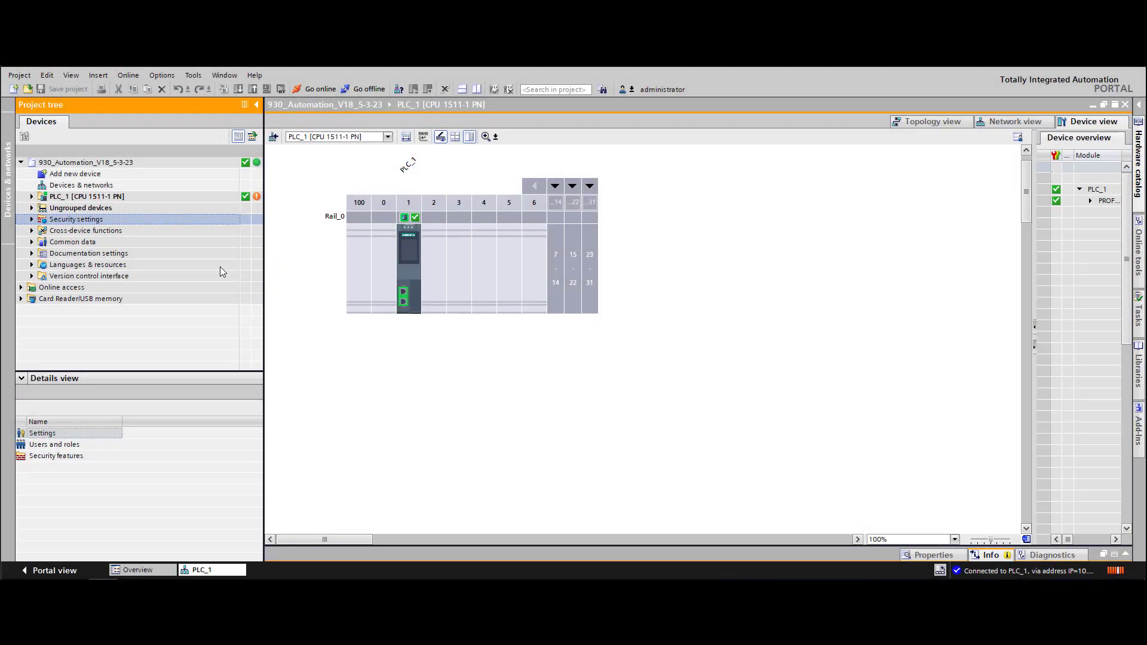
- Open the Certificate manager under the TIA project's security settings
{"action": "left_click", "coordinate": [31, 219]}
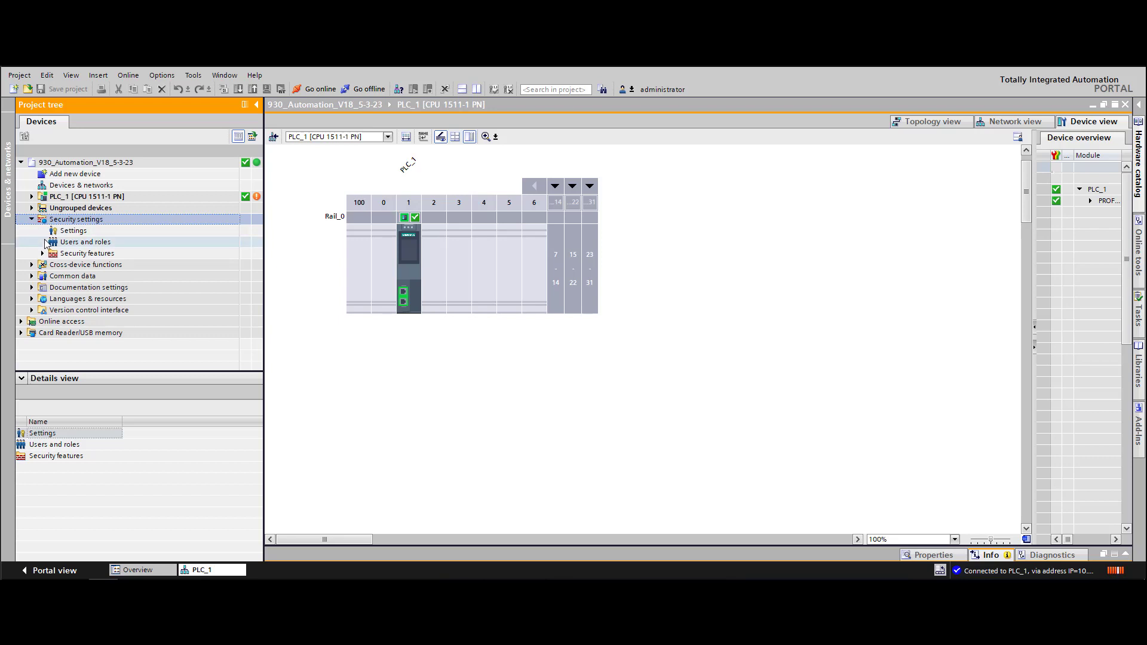
{"action": "left_click", "coordinate": [42, 254]}
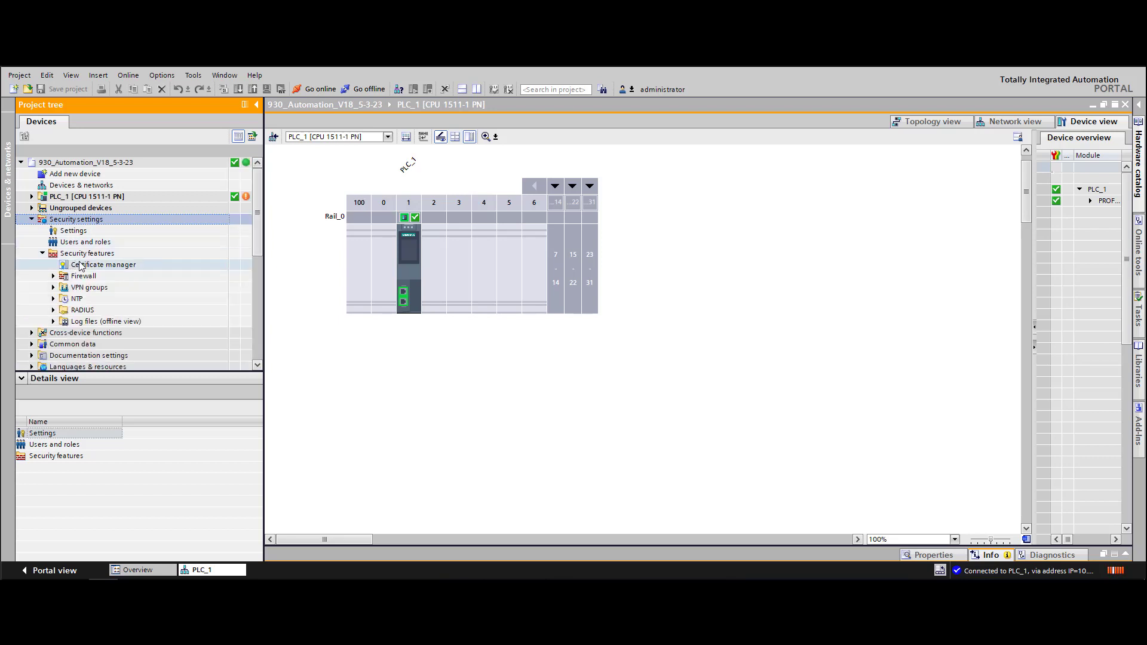
{"action": "left_click", "coordinate": [81, 265]}
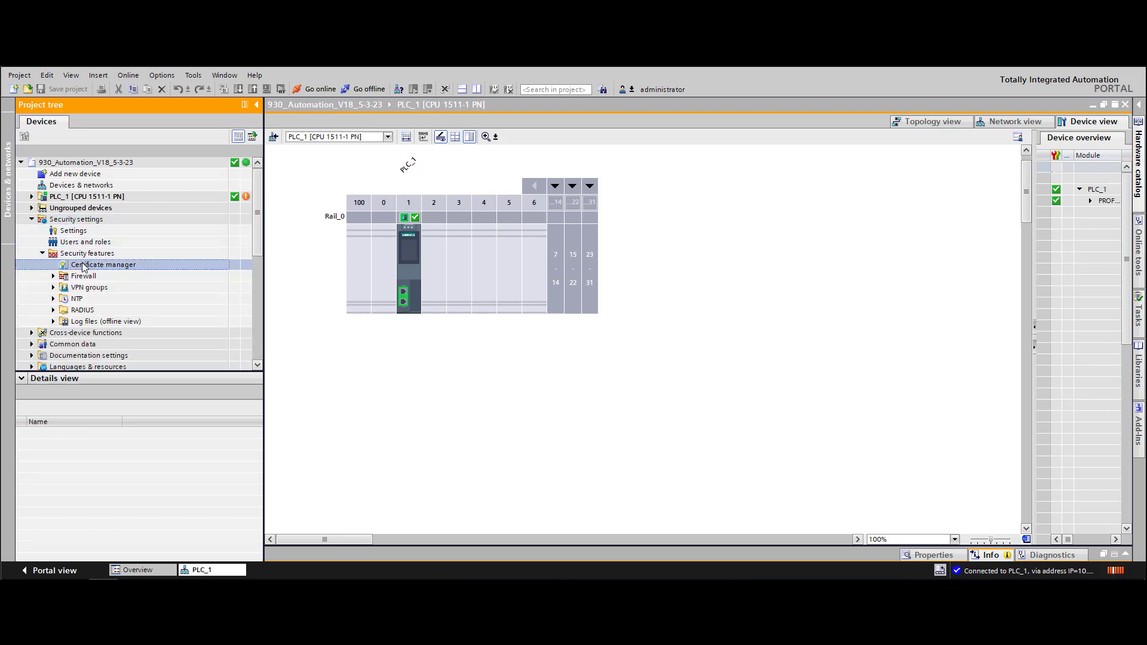
{"action": "double_click", "coordinate": [83, 266]}
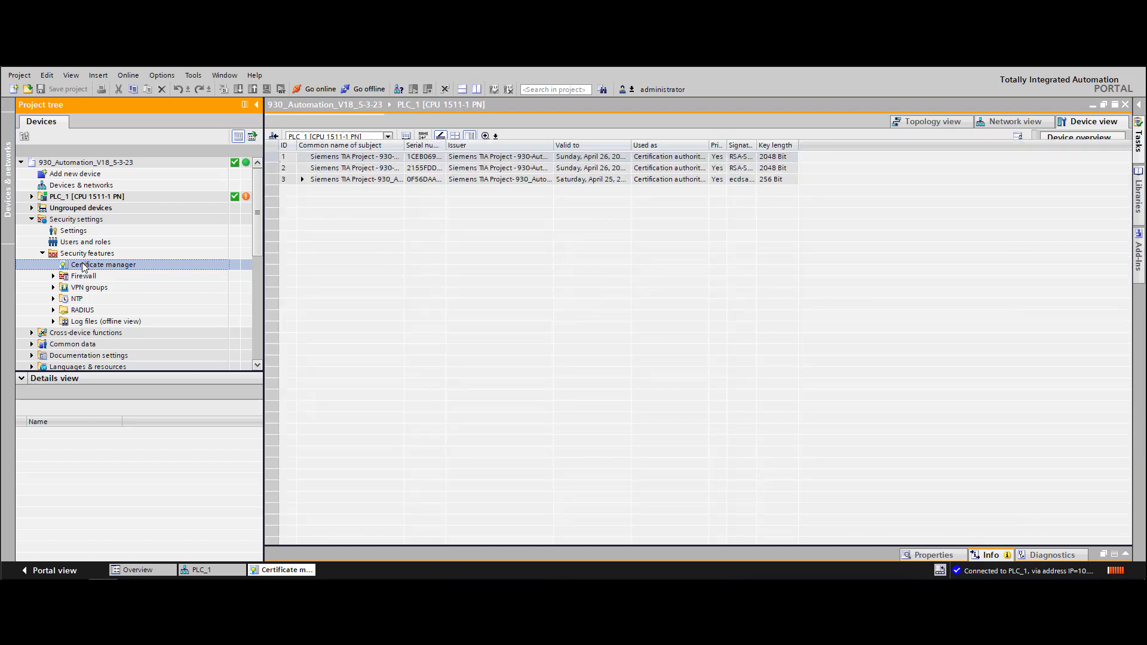
- Export CA certificate 1 as a PEM (*.pem) file without its private key
{"action": "right_click", "coordinate": [509, 174]}
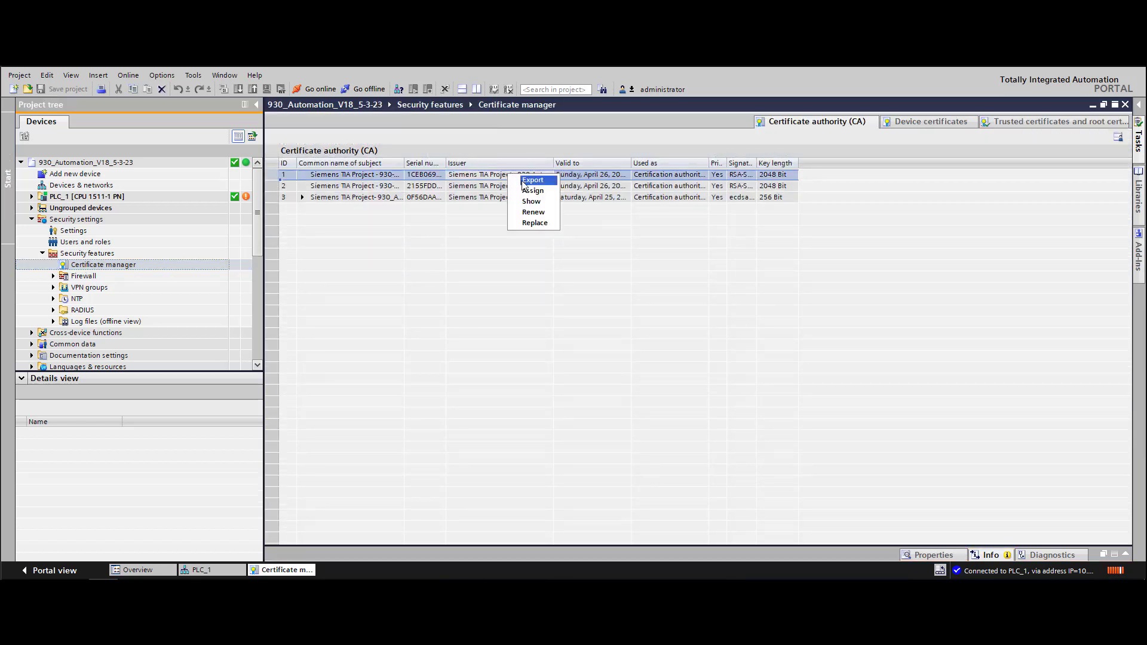
{"action": "left_click", "coordinate": [523, 185]}
{"action": "left_click", "coordinate": [639, 468]}
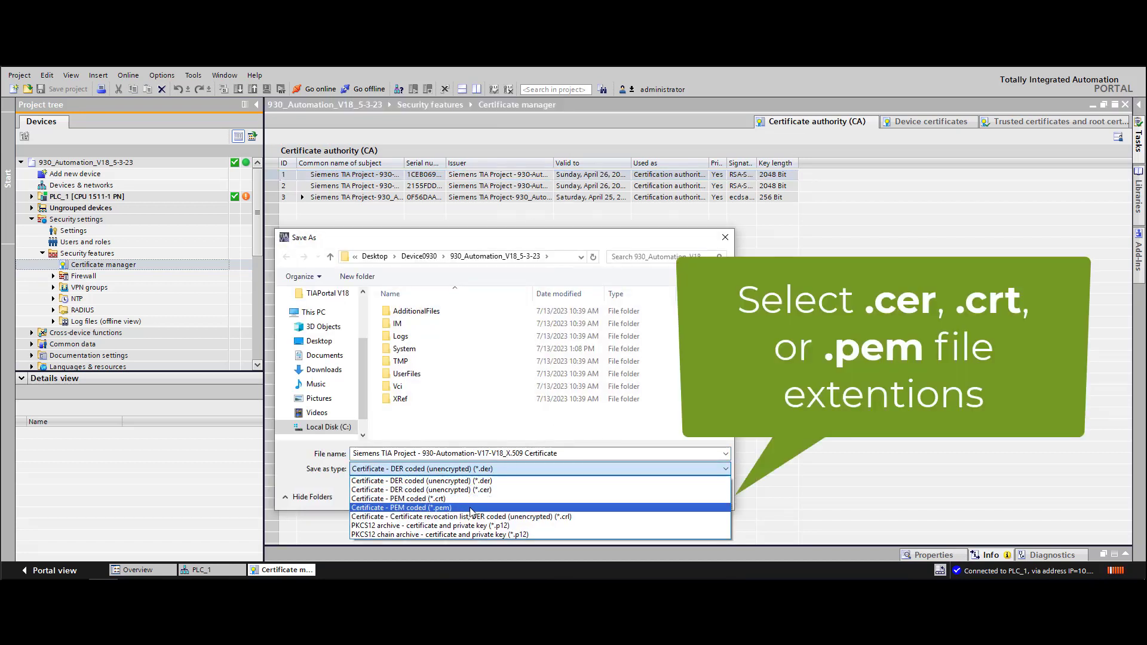
{"action": "left_click", "coordinate": [470, 508]}
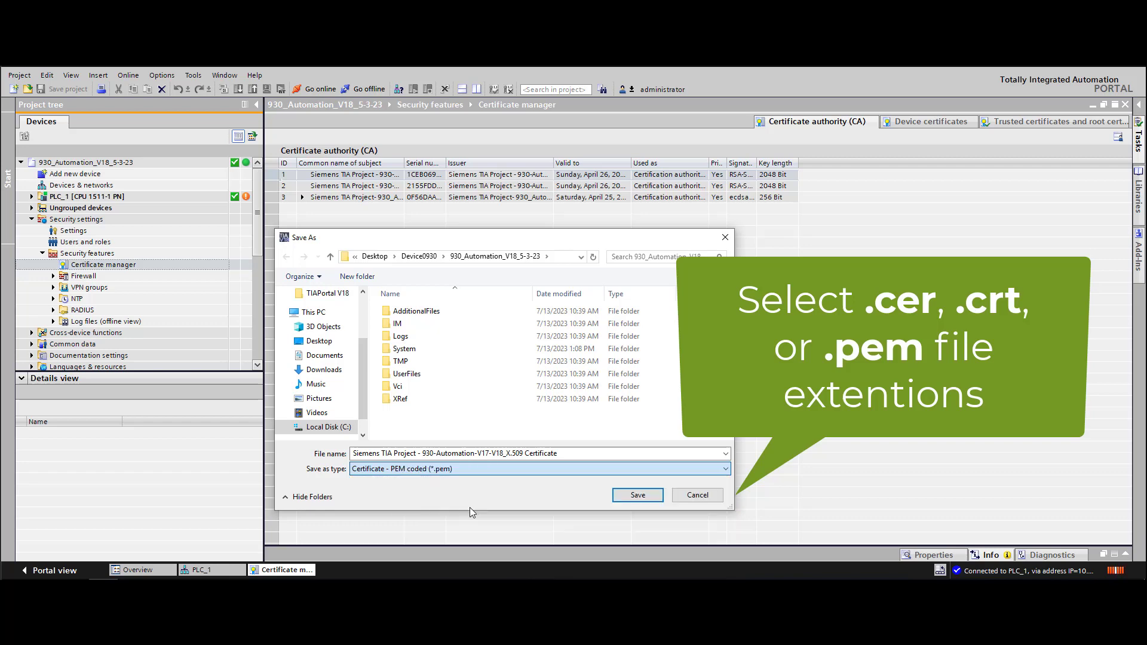
{"action": "left_click", "coordinate": [662, 502]}
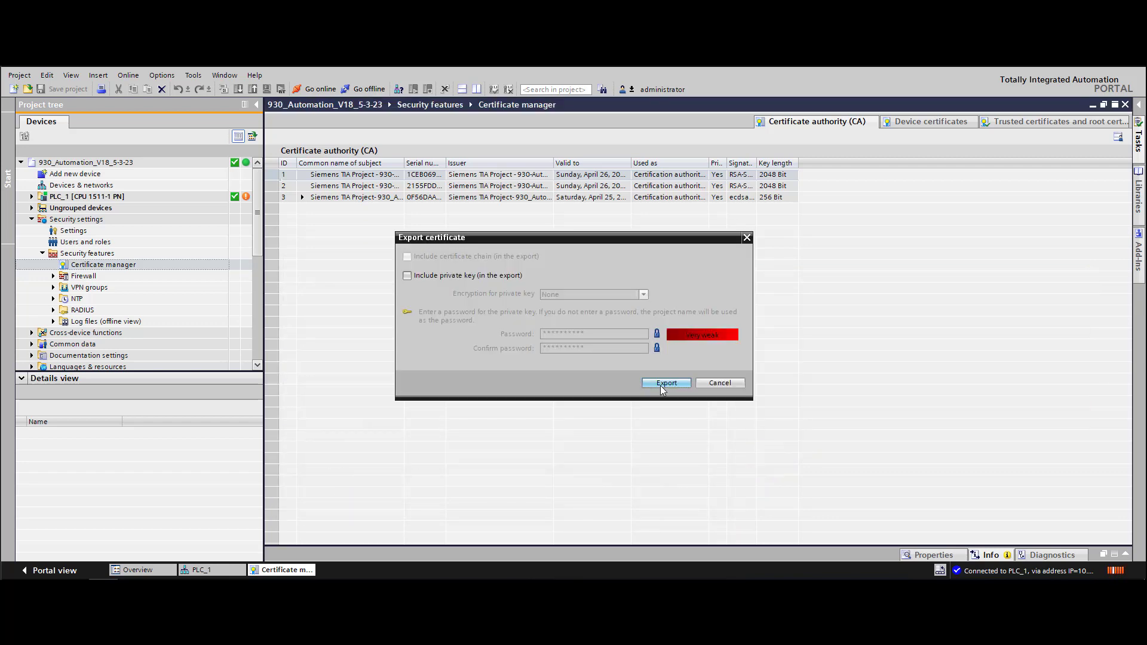
{"action": "left_click", "coordinate": [661, 385]}
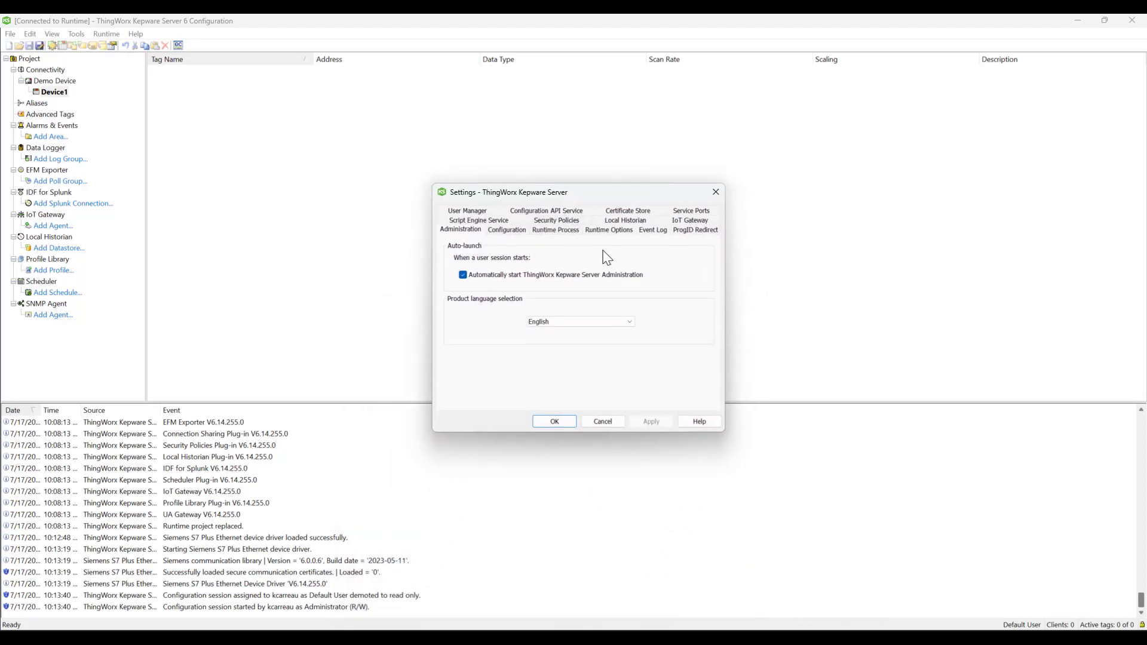
- Import the TIA project certificate into the Siemens S7 Plus Ethernet certificate store and close Settings
{"action": "left_click", "coordinate": [628, 212]}
{"action": "left_click", "coordinate": [693, 242]}
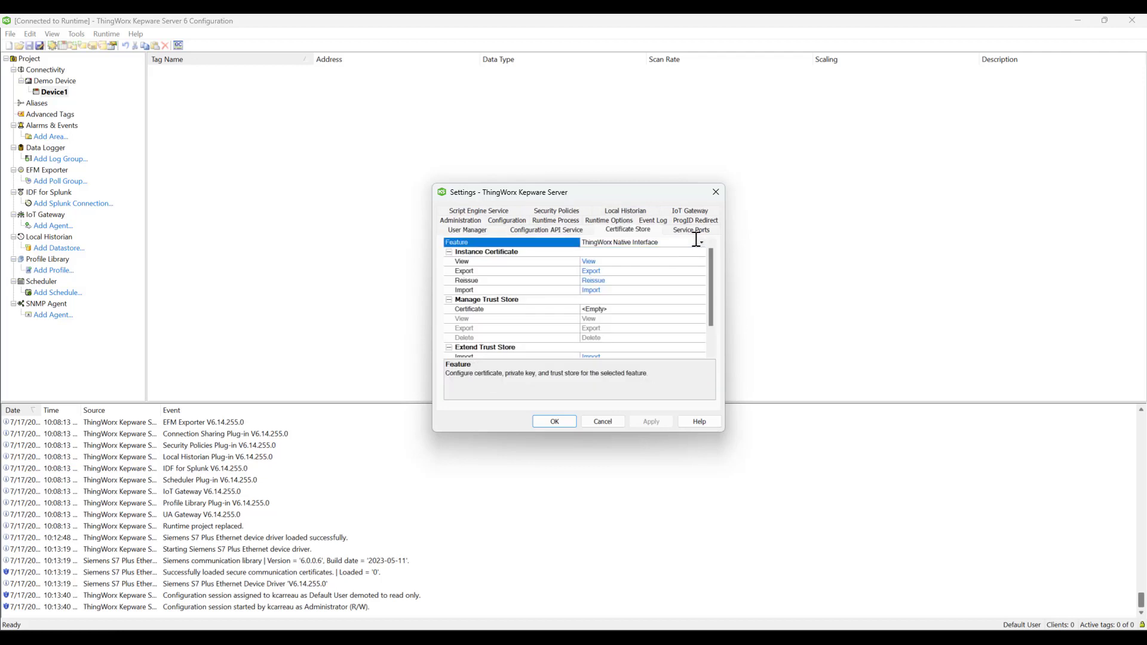
{"action": "left_click", "coordinate": [670, 267]}
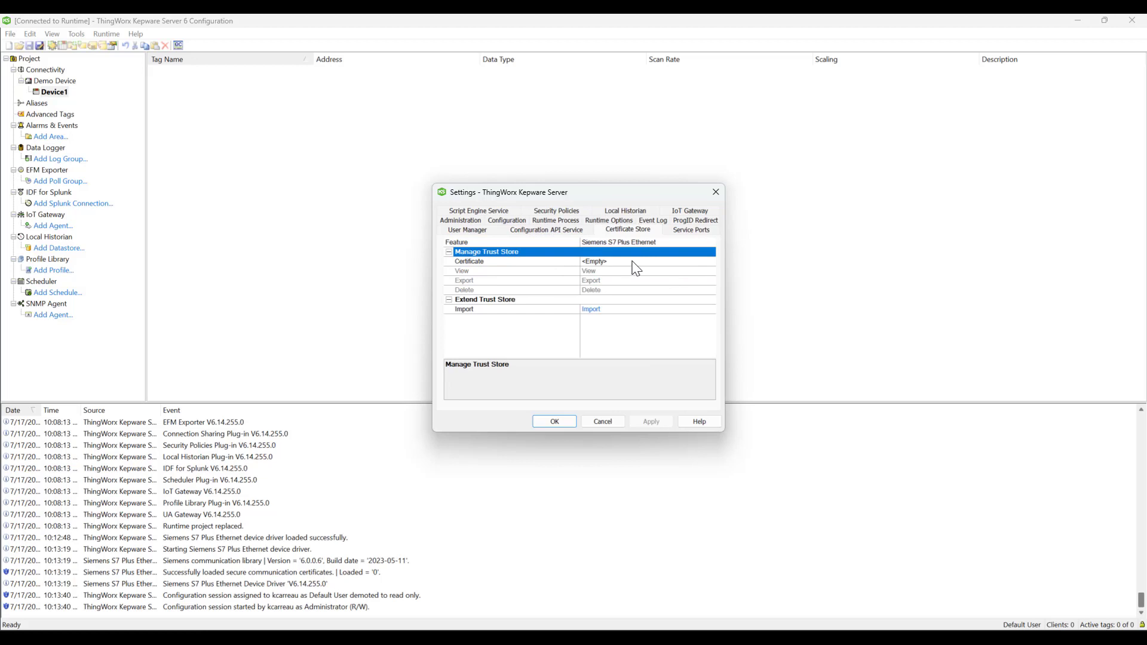
{"action": "left_click", "coordinate": [591, 312]}
{"action": "left_click", "coordinate": [590, 313]}
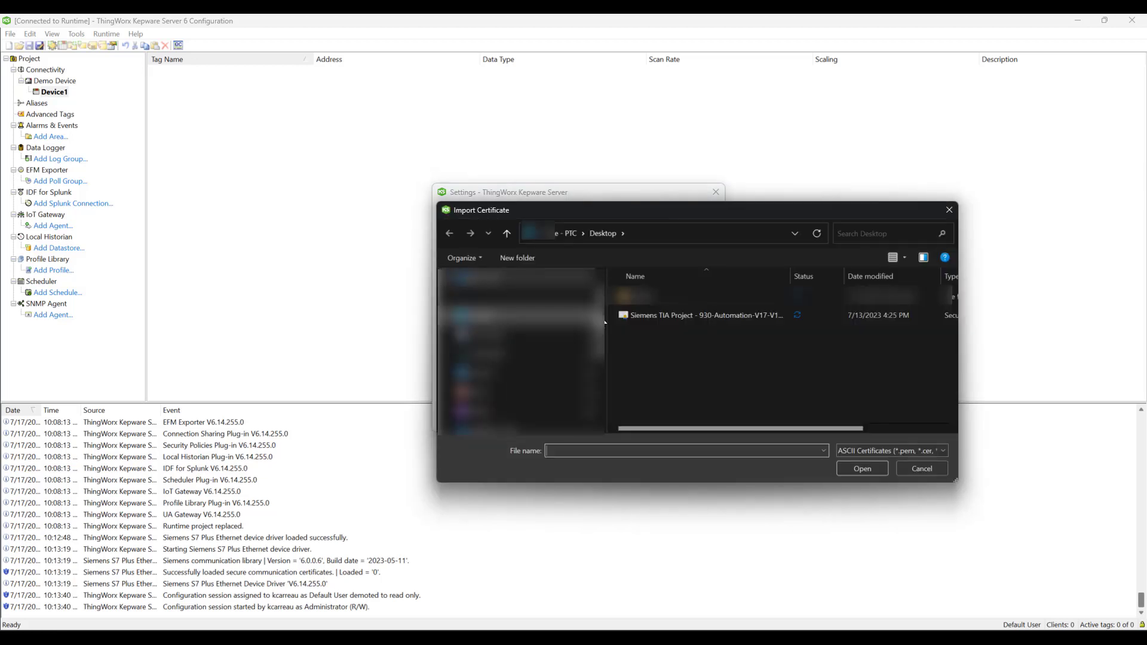
{"action": "left_click", "coordinate": [649, 315]}
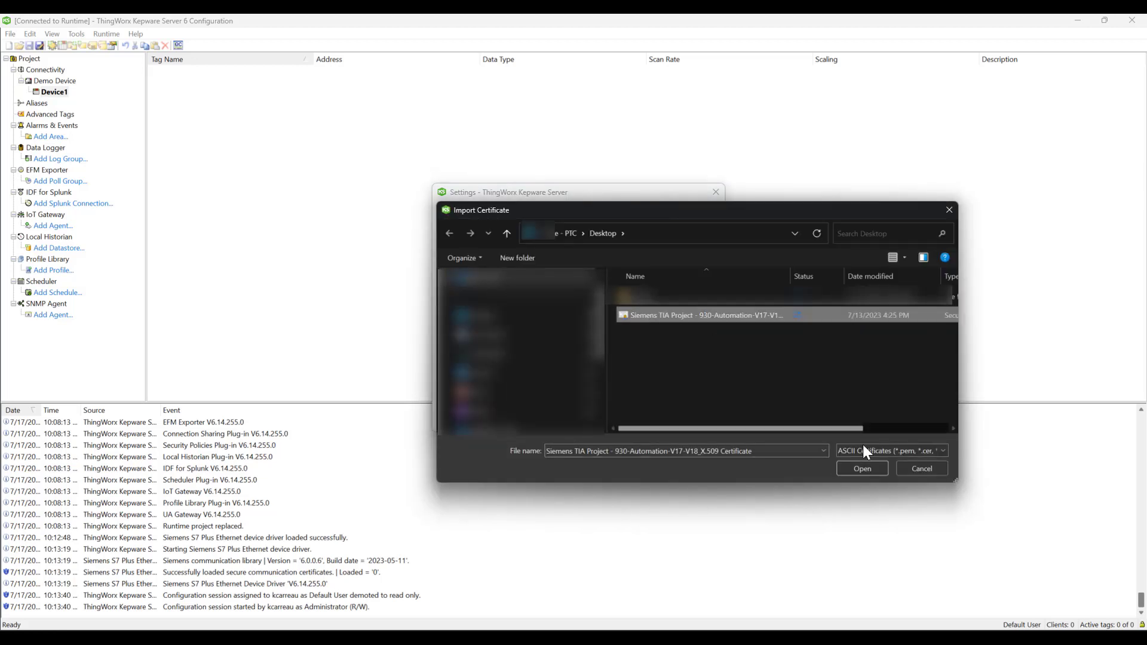
{"action": "left_click", "coordinate": [869, 471]}
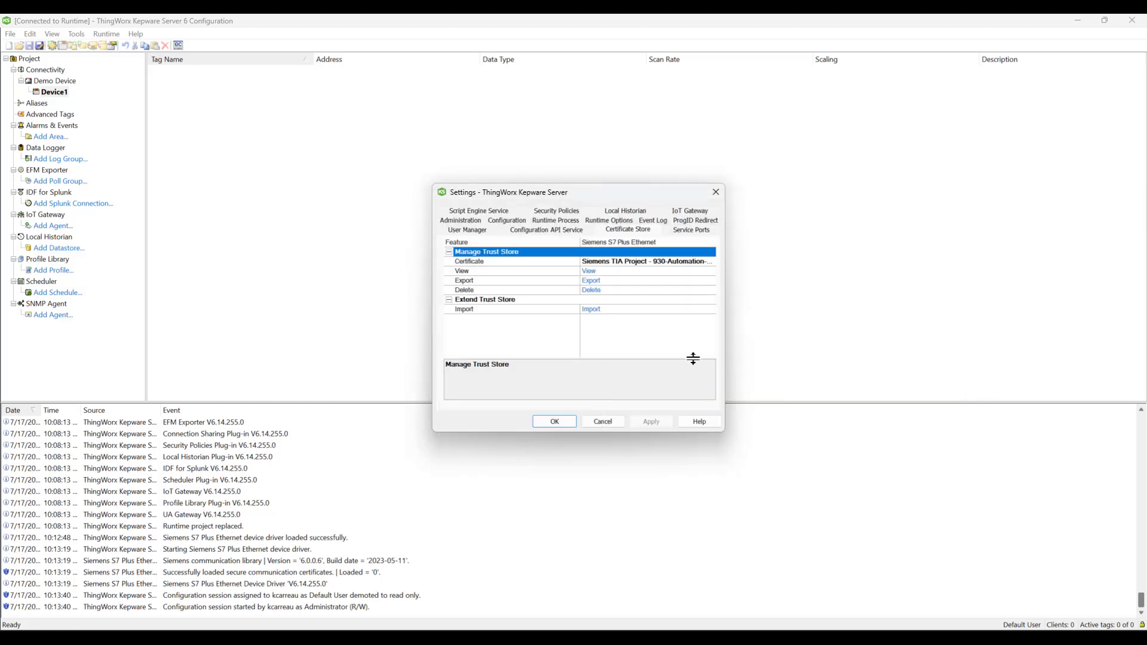
{"action": "left_click", "coordinate": [556, 418]}
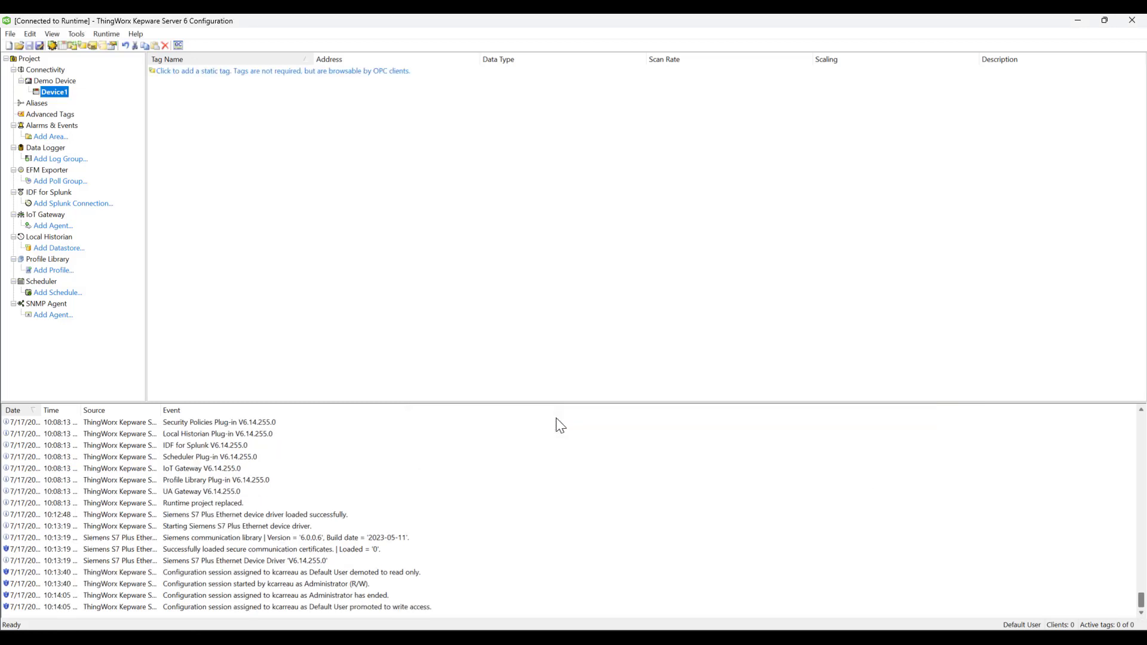
- Create Device1's tags from the PLC via Tag Generation, then launch the Quick Client
{"action": "scroll", "coordinate": [559, 425], "scroll_direction": "up", "scroll_amount": 1}
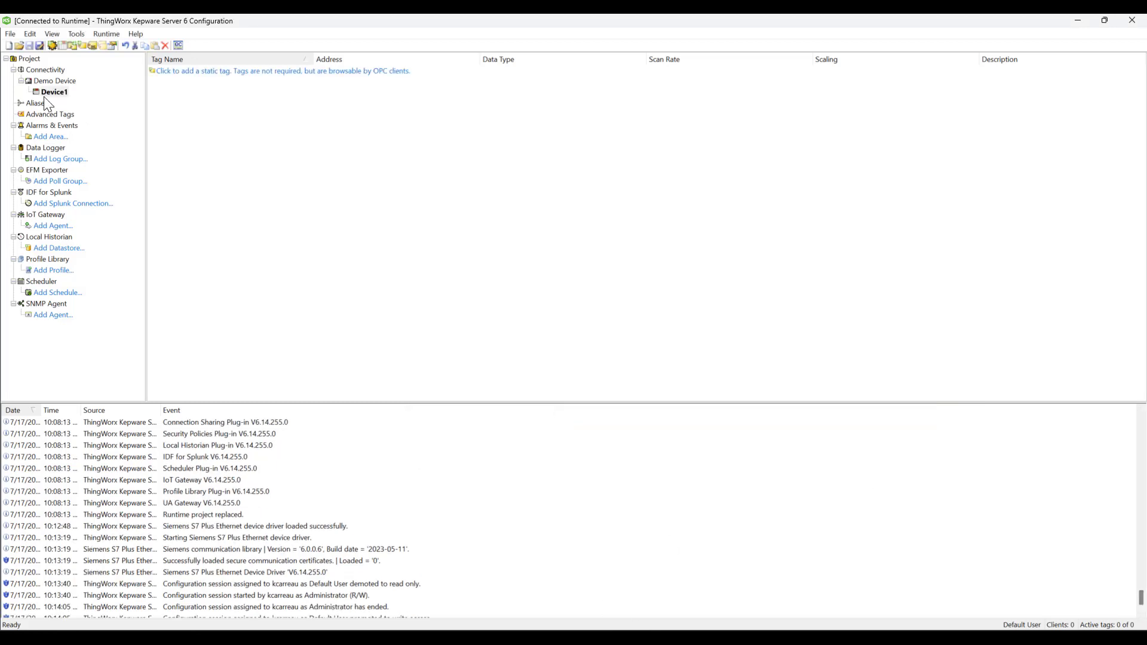
{"action": "right_click", "coordinate": [47, 94]}
{"action": "left_click", "coordinate": [102, 224]}
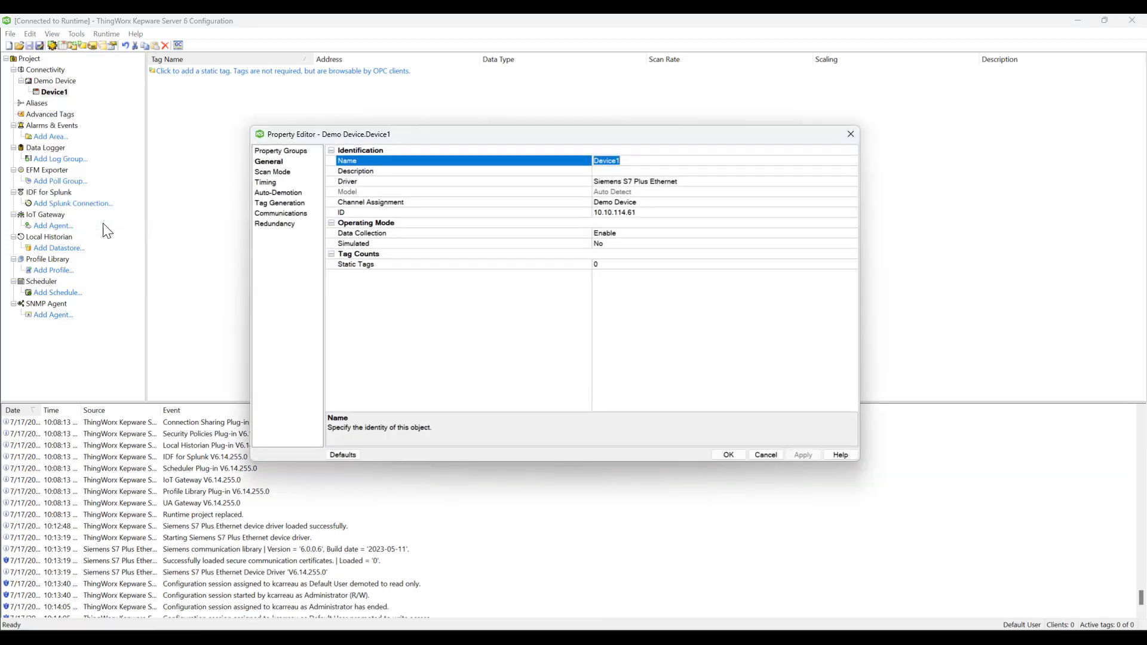
{"action": "left_click", "coordinate": [283, 203]}
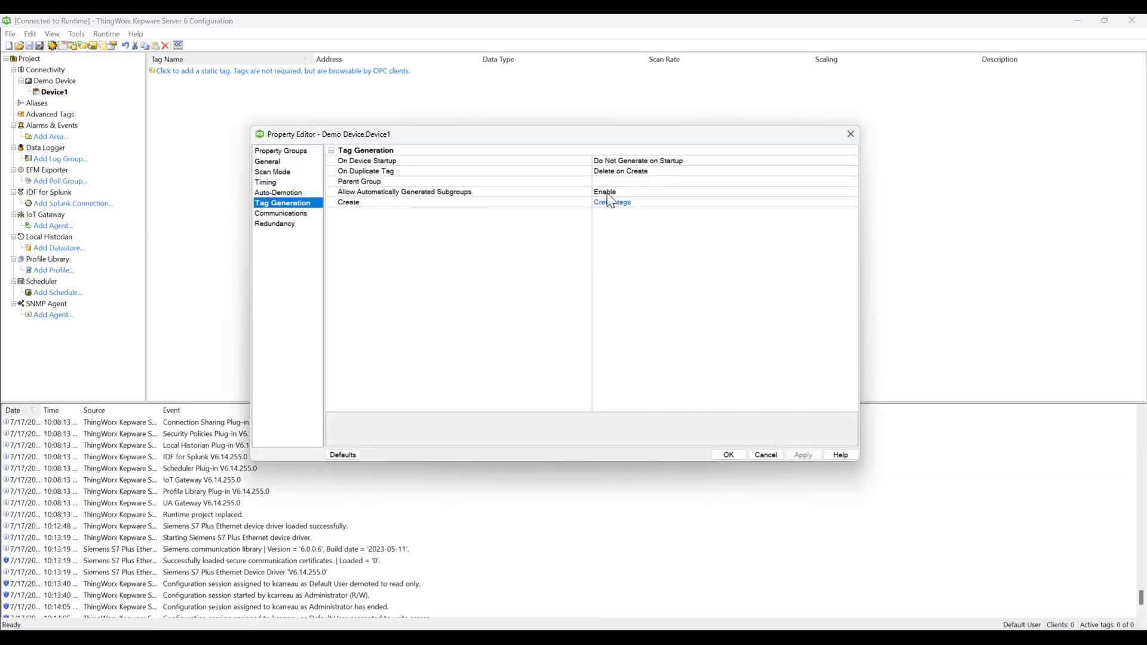
{"action": "left_click", "coordinate": [625, 204]}
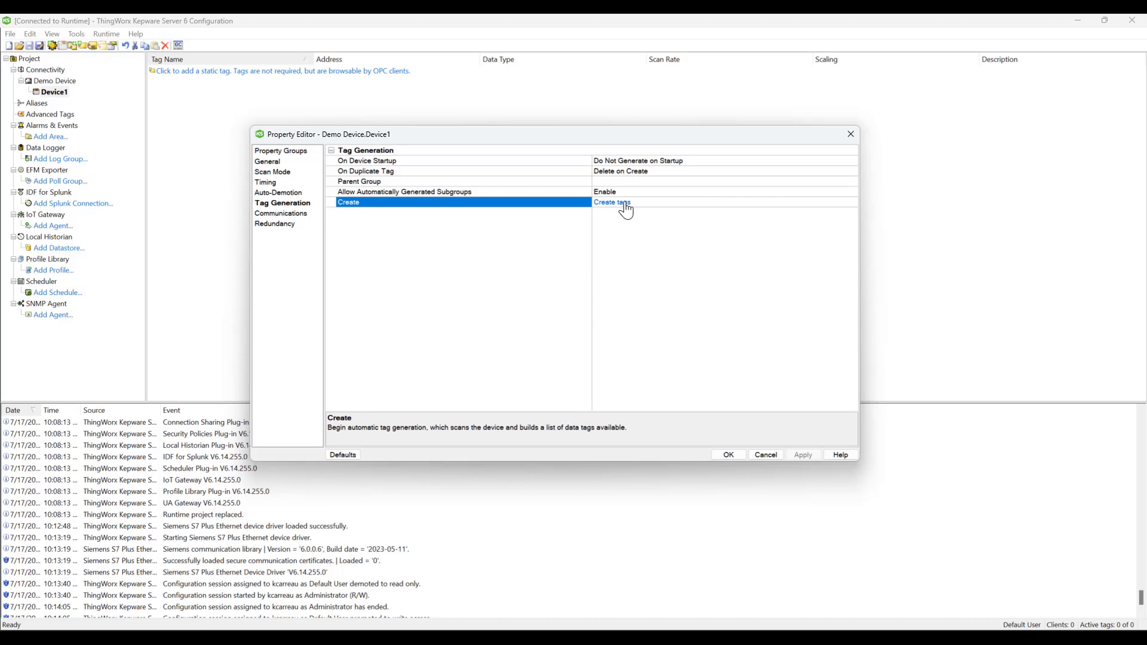
{"action": "left_click", "coordinate": [729, 456]}
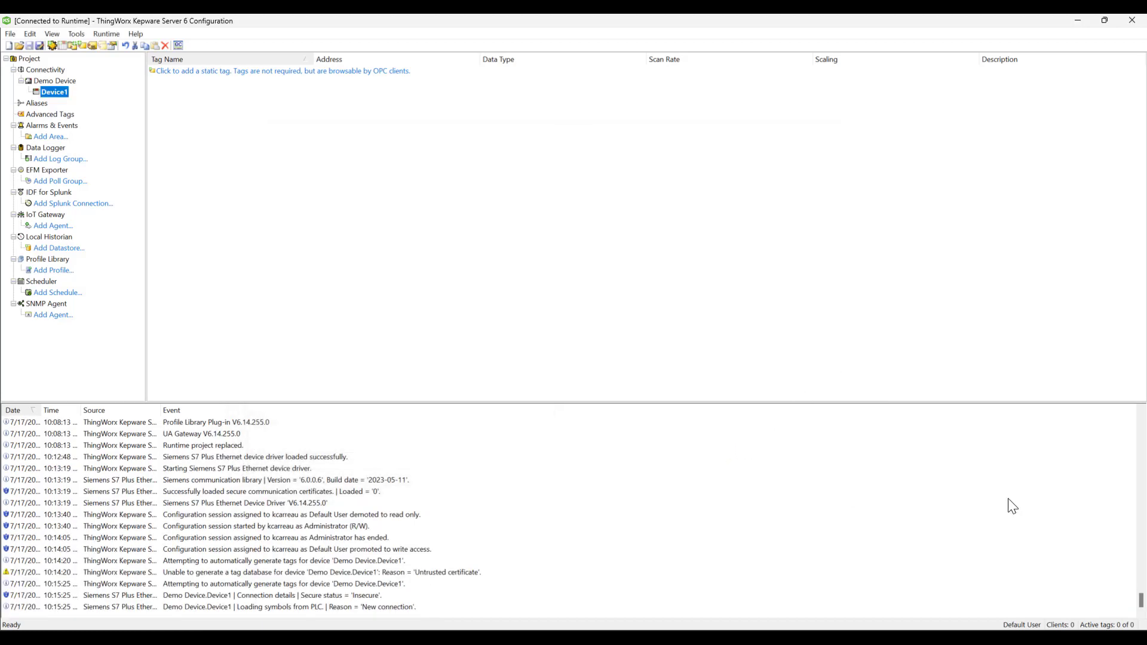
{"action": "left_click", "coordinate": [178, 45]}
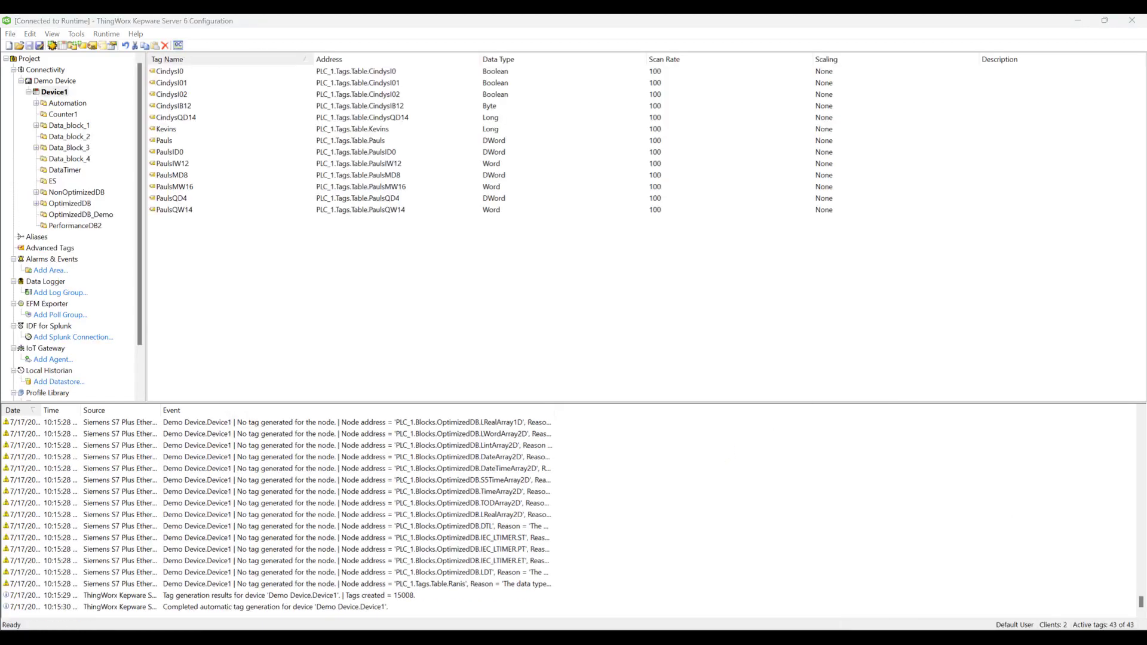